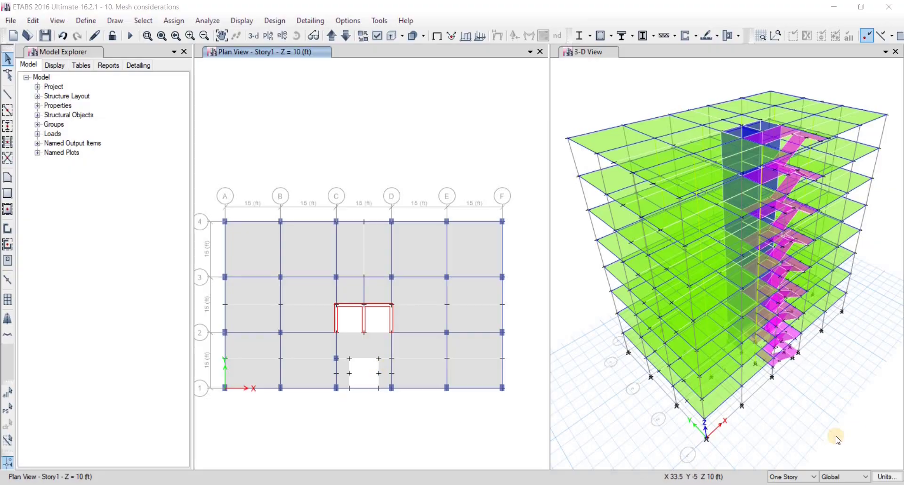
Step: Show an elevation along grid line 1 in the right pane, keeping the plan view active
click(795, 477)
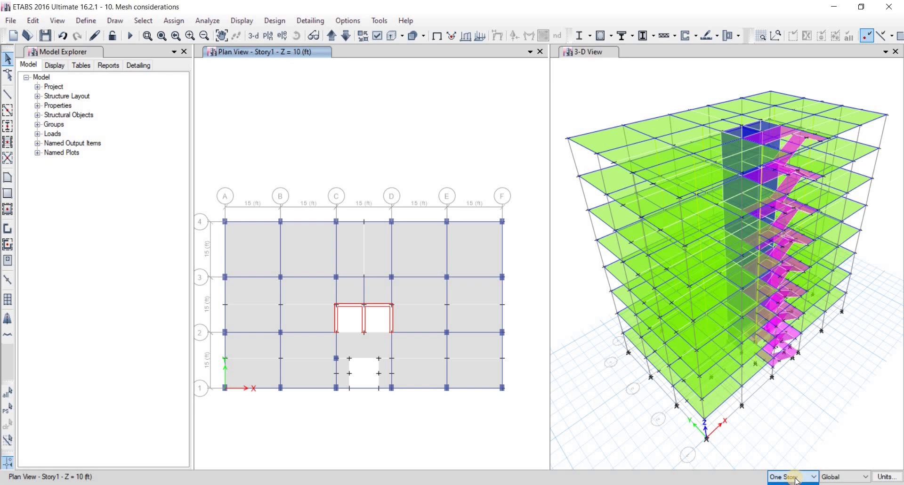
click(804, 478)
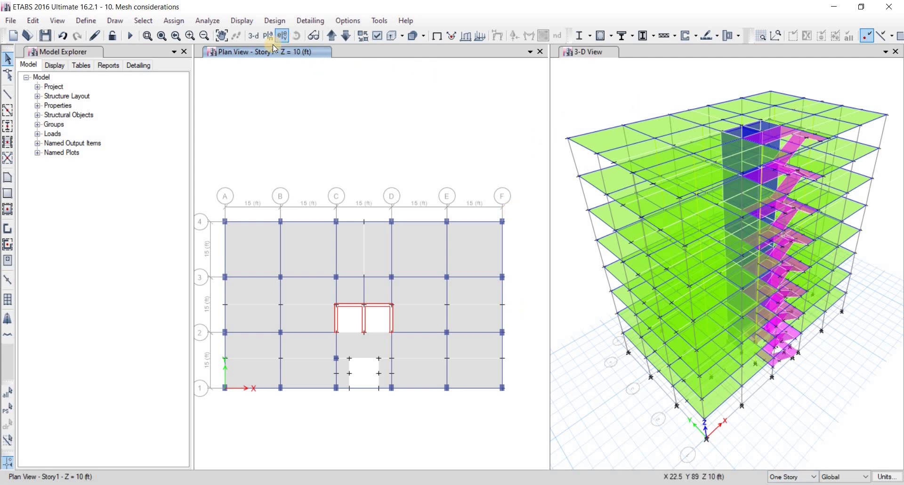
click(285, 36)
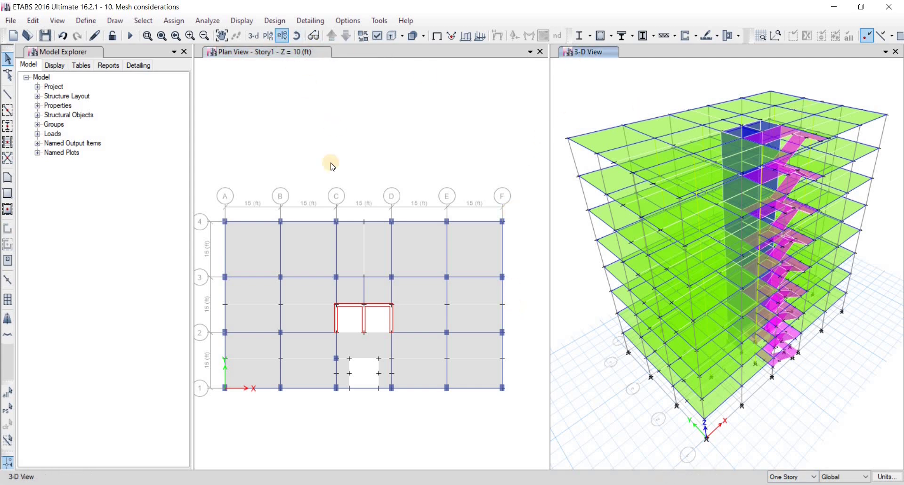
click(345, 230)
click(401, 394)
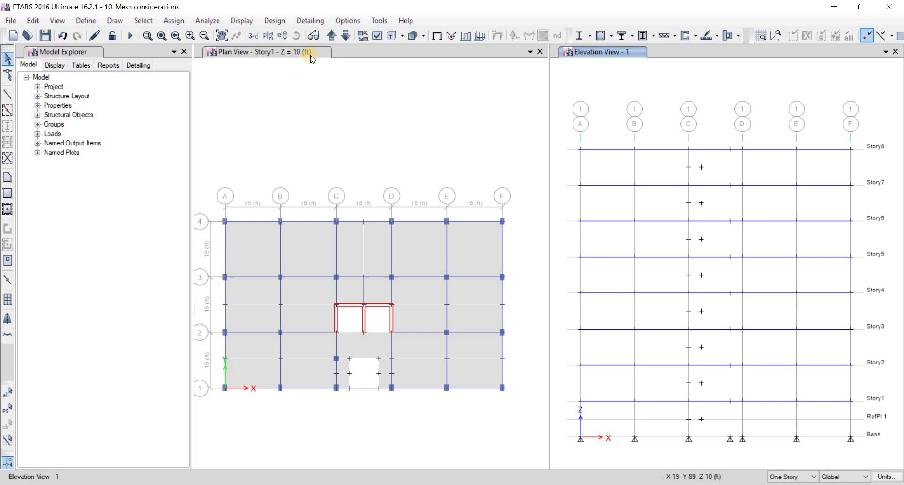
click(296, 54)
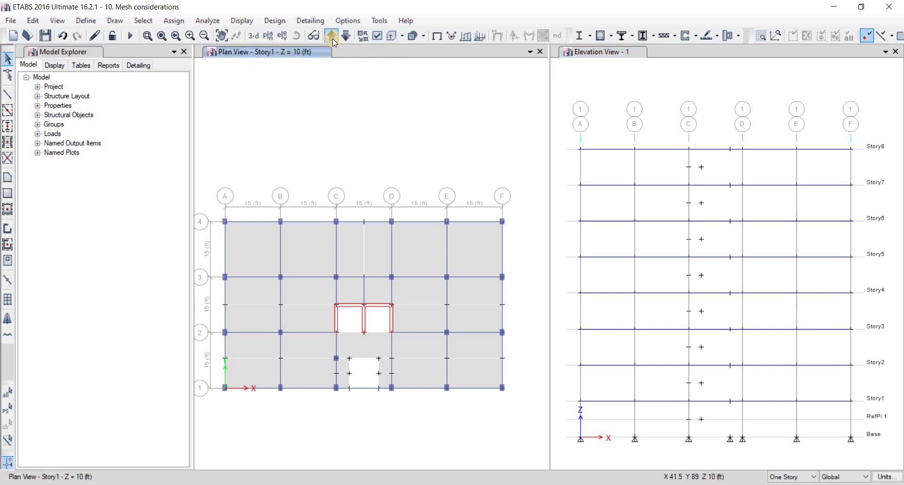
Step: Return the elevation pane to 3-D and open Add/Modify Grids from the plan view
click(591, 53)
click(254, 36)
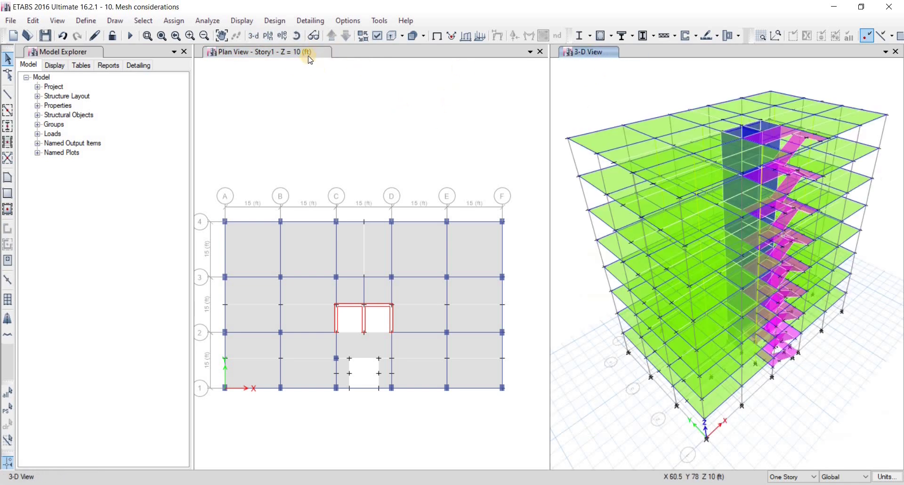
click(385, 127)
right_click(382, 129)
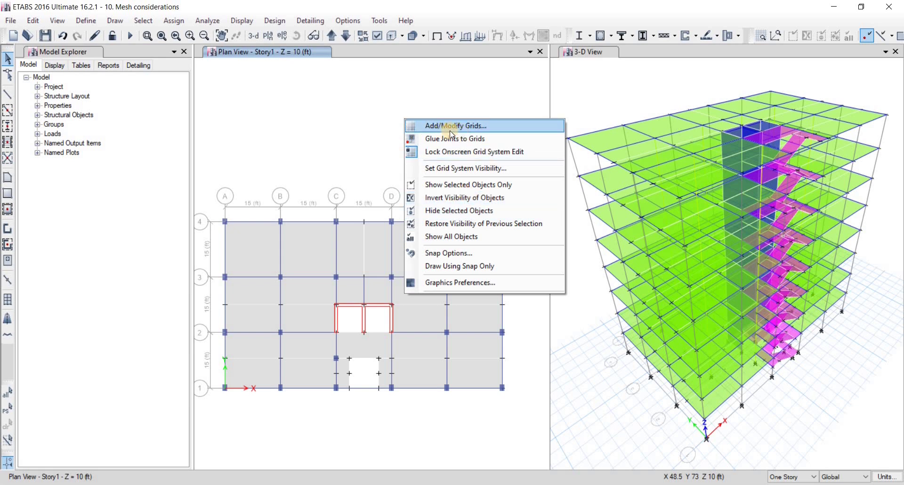
click(459, 127)
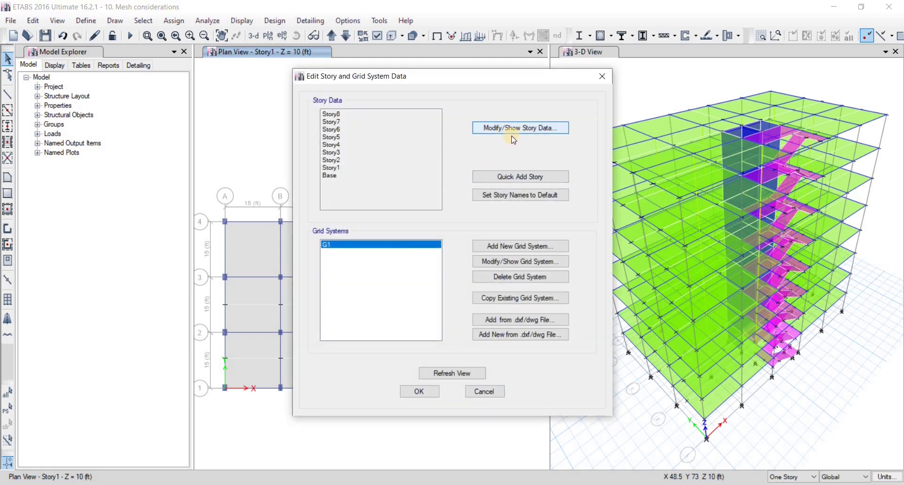
Step: Open the story data table and set Similar To to None for Story5 and Story4
click(524, 135)
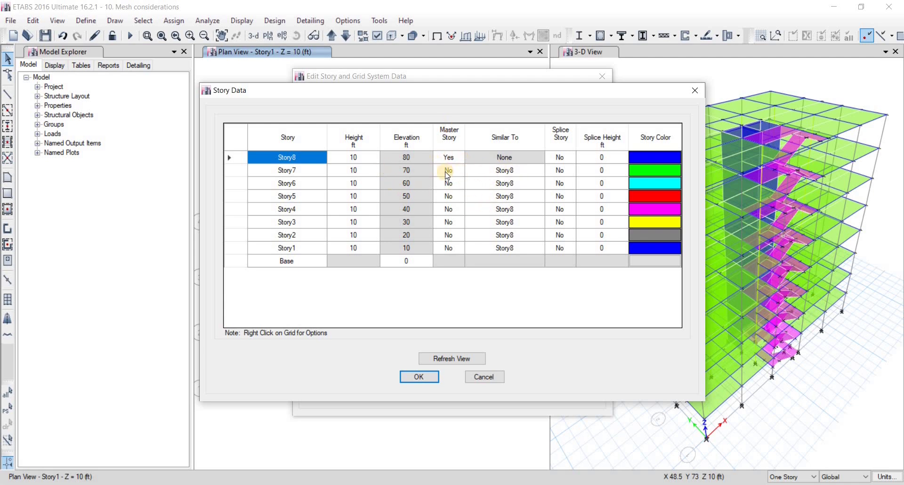
click(531, 195)
click(541, 196)
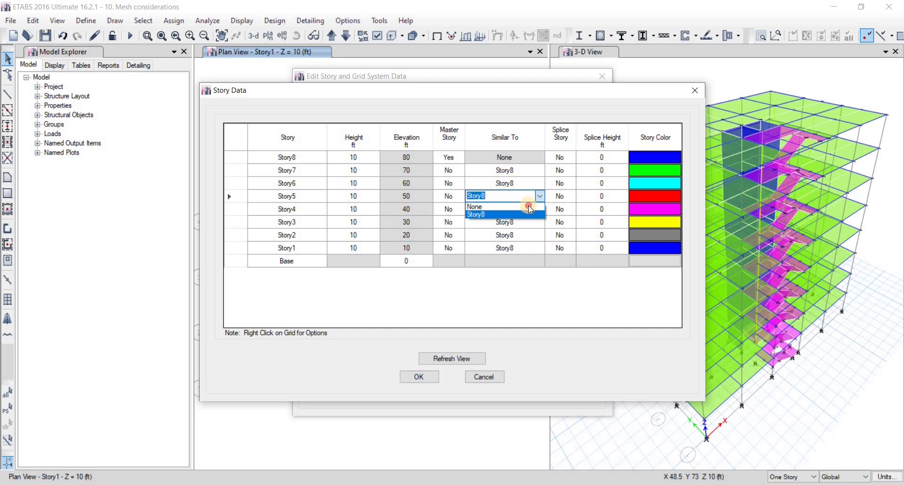
click(531, 207)
click(535, 209)
click(540, 209)
click(525, 216)
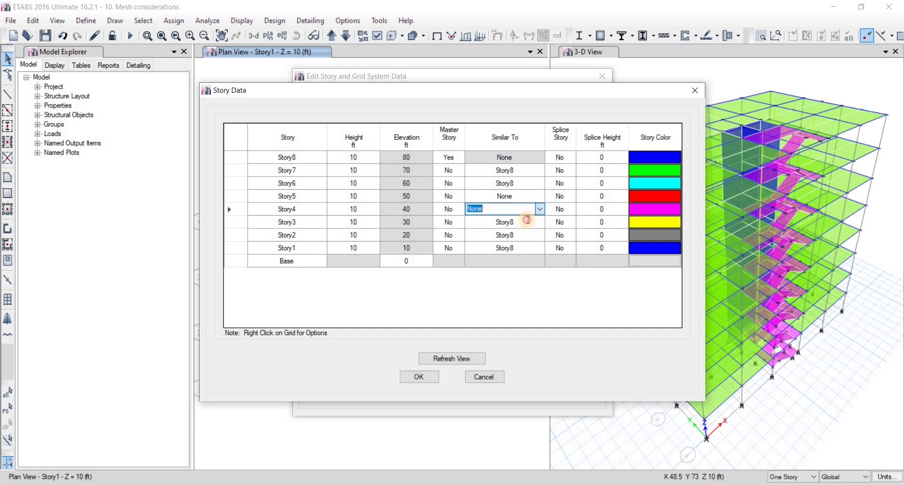
Step: Set Similar To to None for Story3, Story2 and Story1
click(537, 222)
click(540, 222)
click(528, 229)
click(539, 233)
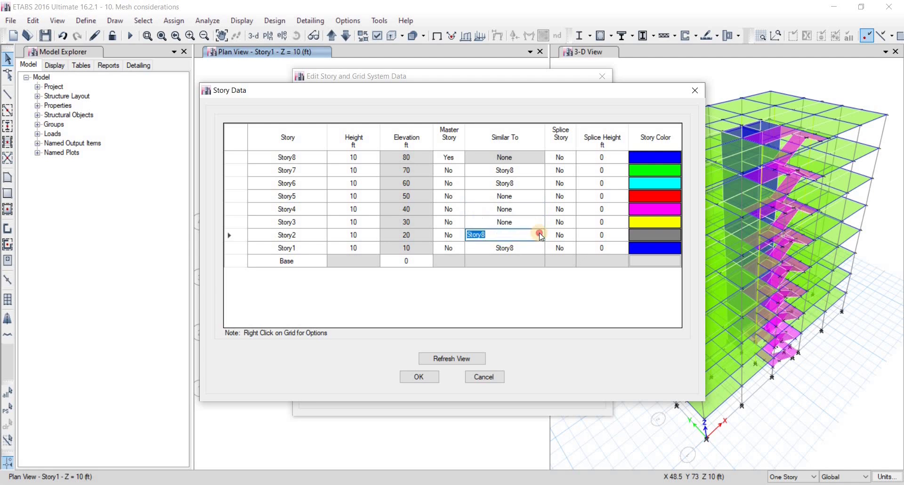
click(539, 234)
click(534, 244)
click(536, 248)
click(540, 248)
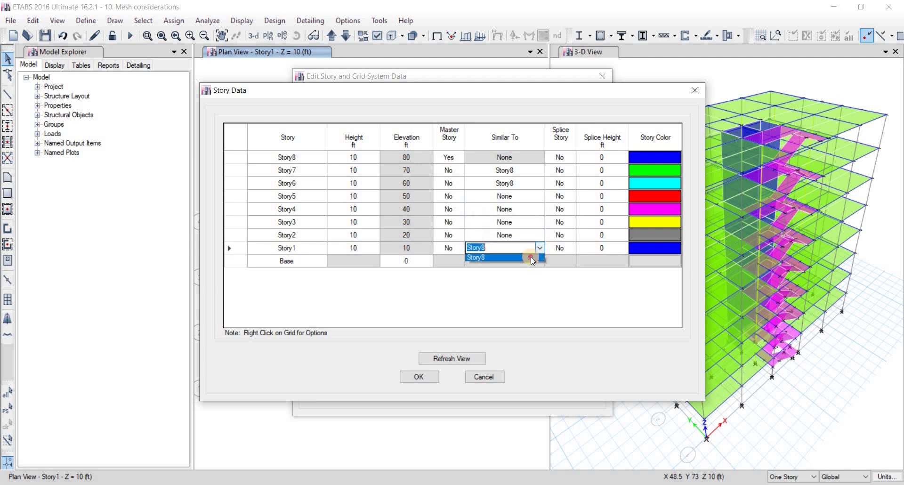
click(541, 297)
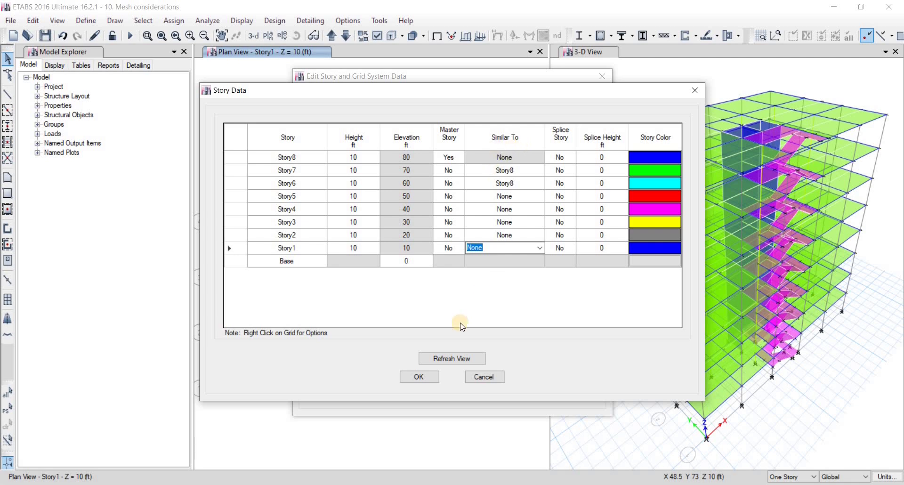
Step: Accept the story changes, show the Story8 plan, and set edit scope to Similar Stories
click(401, 394)
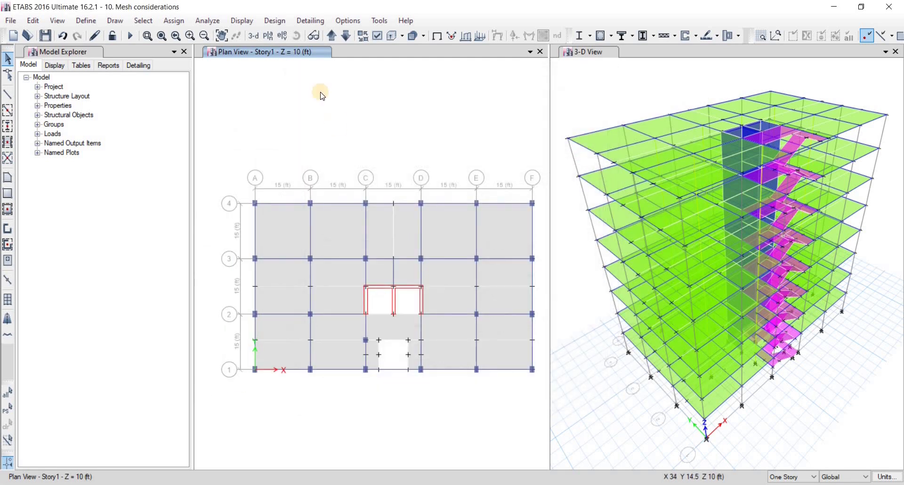
click(332, 40)
click(332, 39)
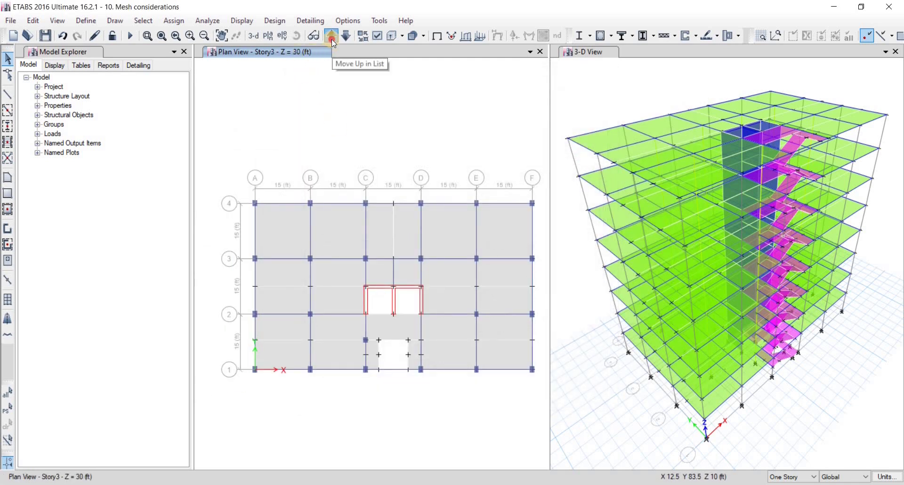
click(332, 39)
click(332, 38)
click(331, 39)
click(332, 39)
click(332, 39)
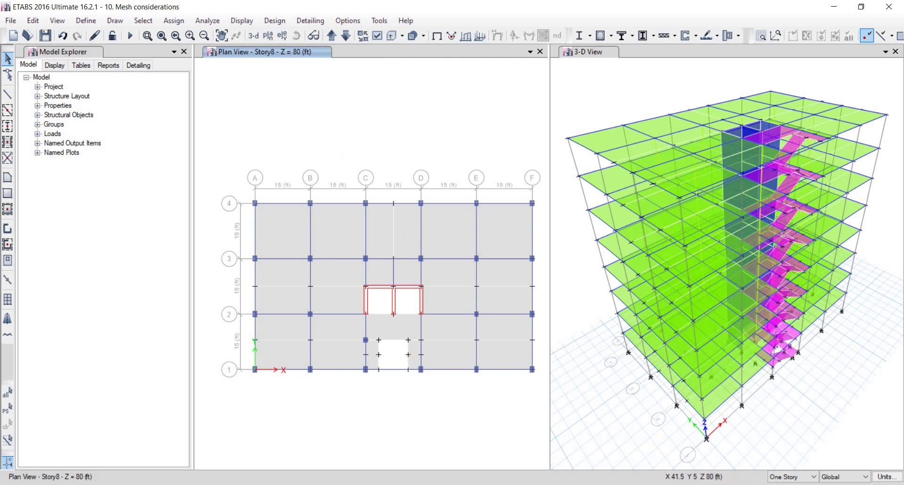
click(777, 477)
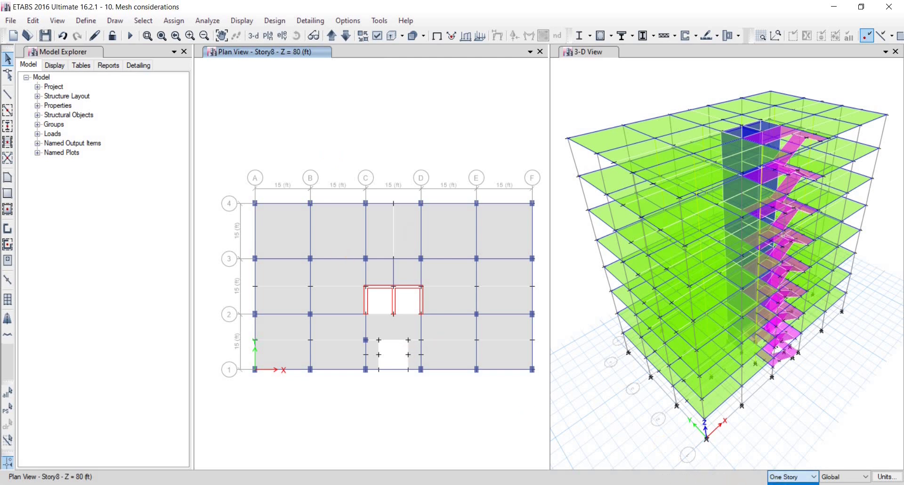
key(Down)
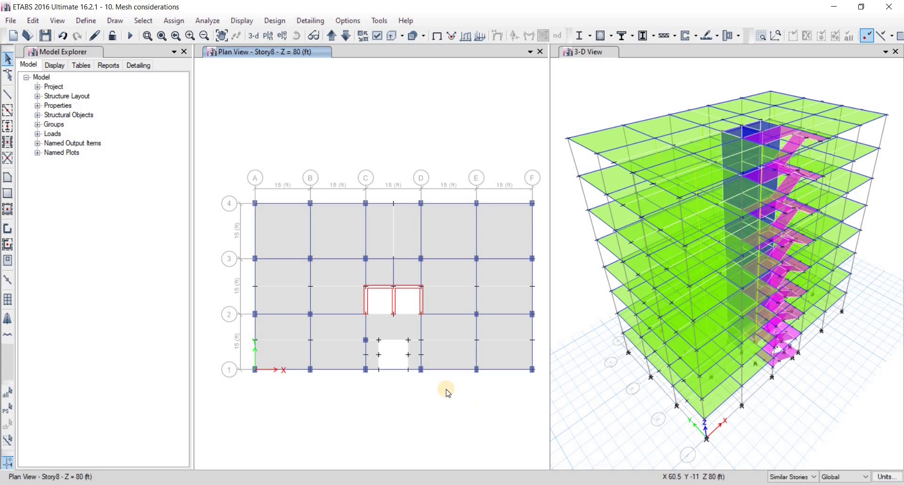
Step: Select the three slab panels of the E–F bay between grids 1 and 3
middle_drag(490, 388, 440, 390)
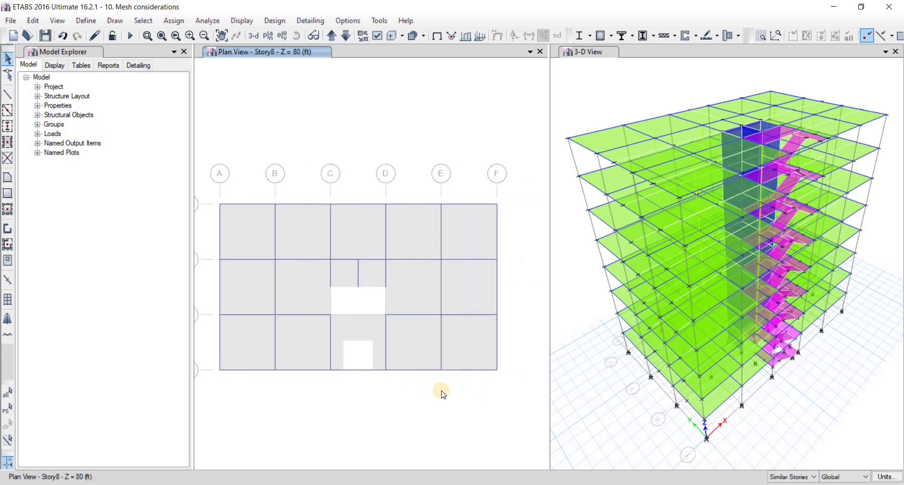
scroll(487, 353, up, 3)
scroll(428, 297, down, 3)
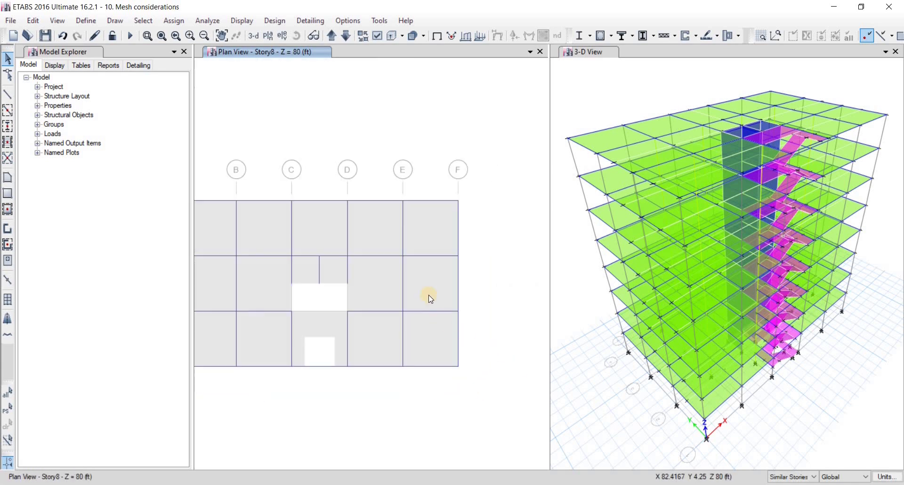
click(426, 285)
click(426, 323)
click(424, 350)
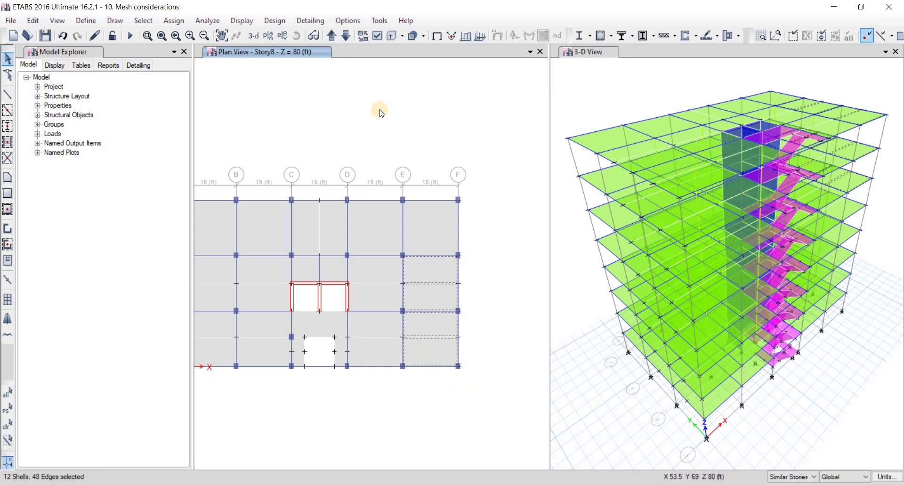
Step: Delete the E–F corner-bay slabs, then joints F1/F2 with the bay's beams and columns
key(Delete)
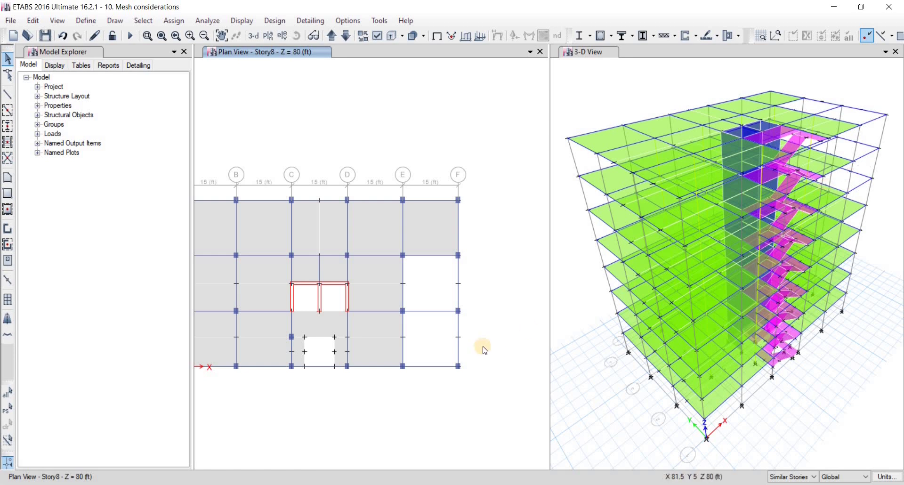
click(458, 312)
click(459, 366)
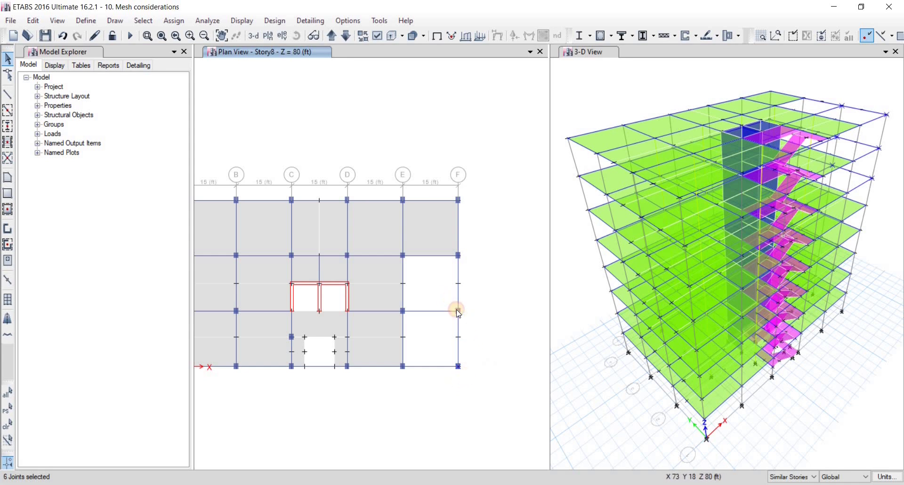
click(463, 321)
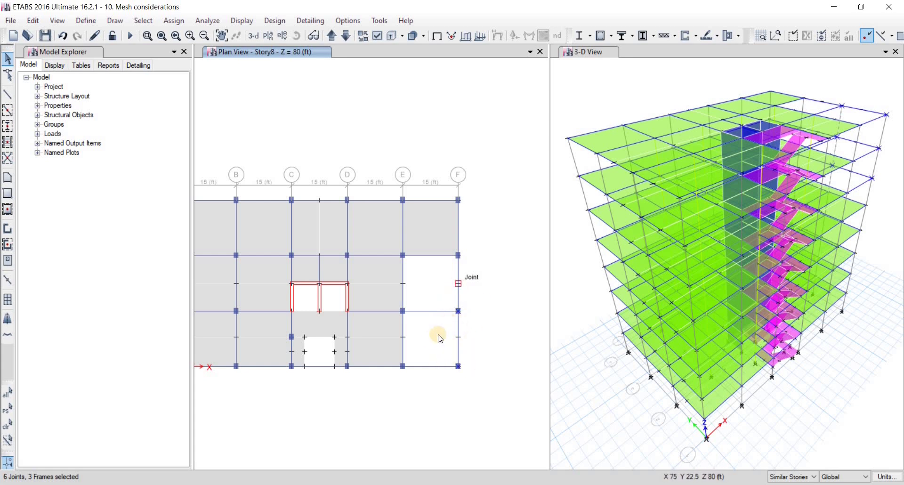
drag(495, 274, 432, 400)
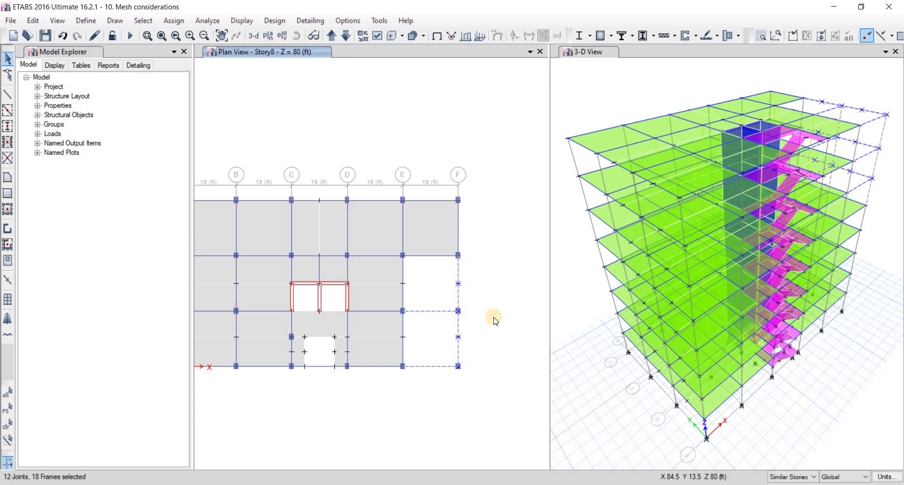
key(Delete)
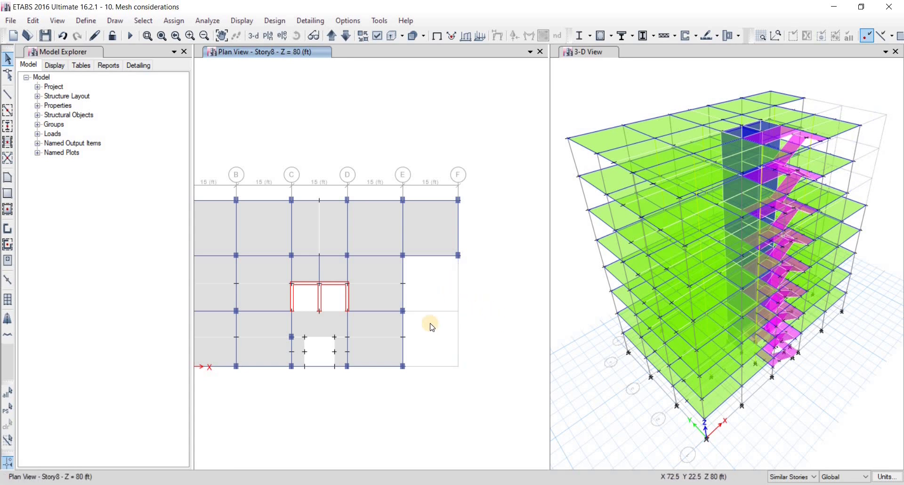
Step: Set the edit scope to One Story and open the story and grid system data
click(779, 477)
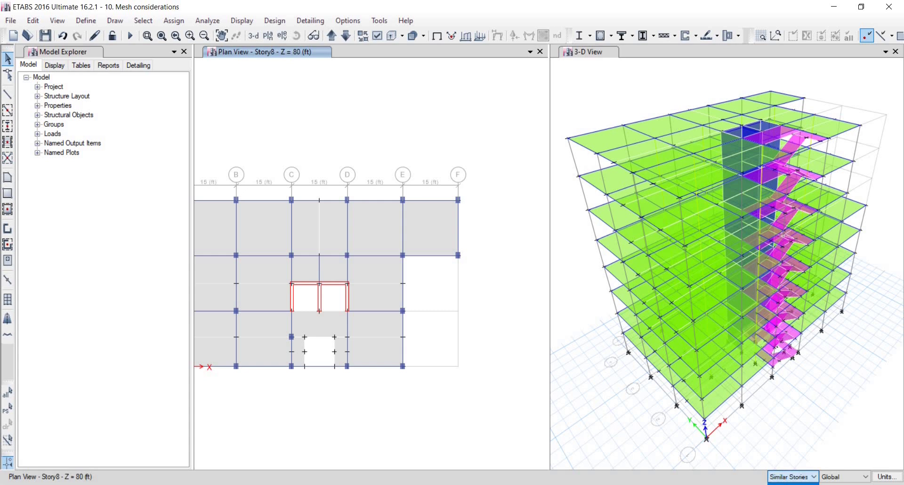
right_click(477, 228)
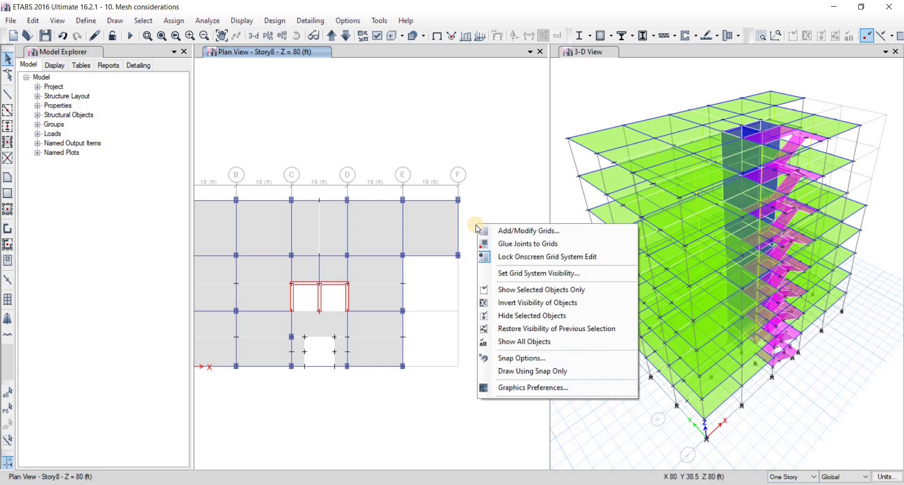
click(489, 231)
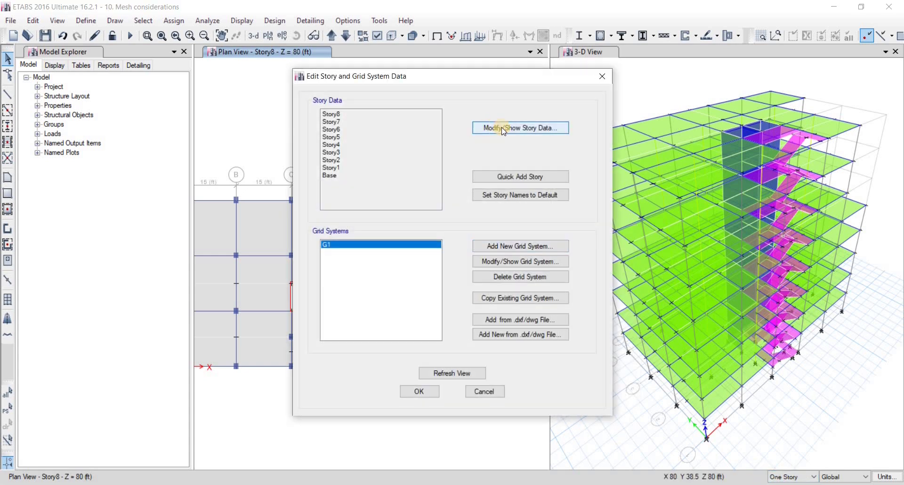
Step: Set Story8's Master Story to No and confirm both dialogs
click(502, 128)
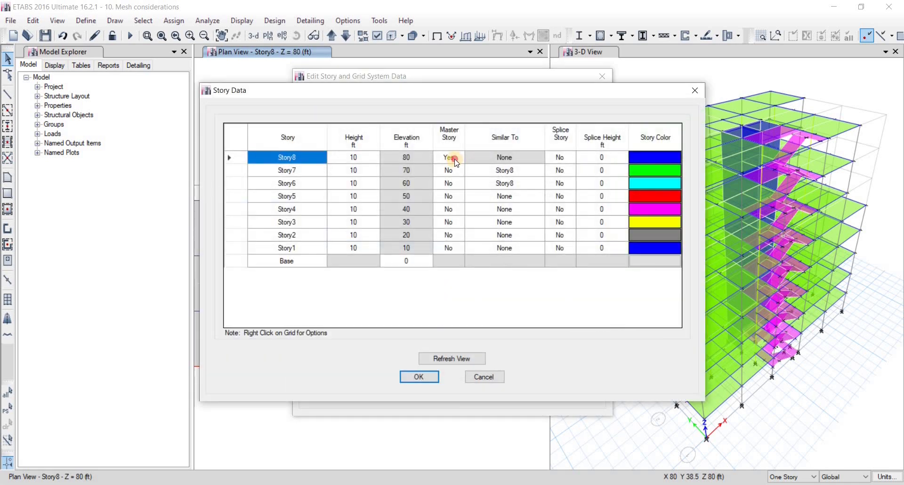
click(456, 160)
click(459, 157)
click(448, 177)
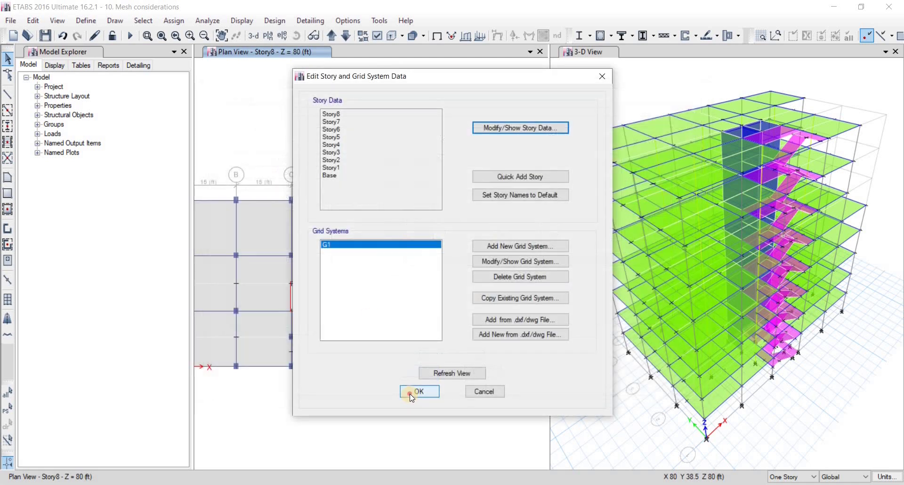
click(414, 390)
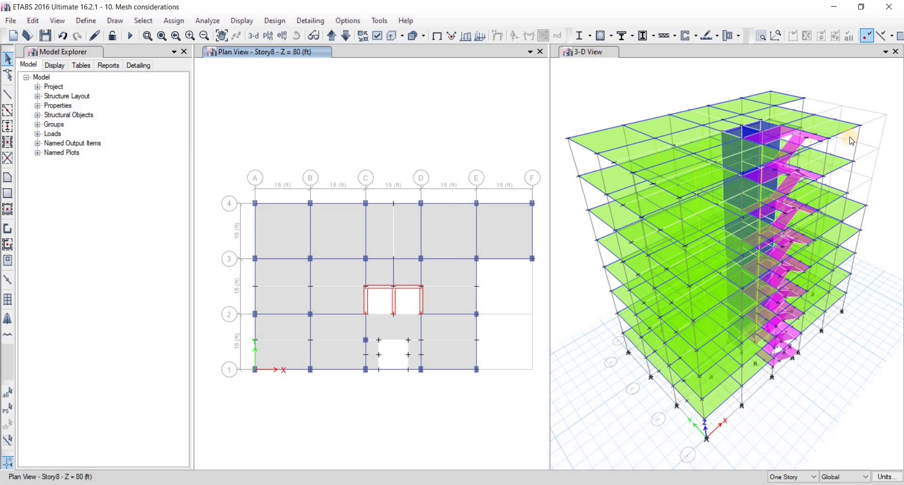
Step: Switch to the 3-D view, orbit it, and show beams and columns as extruded solids
click(711, 131)
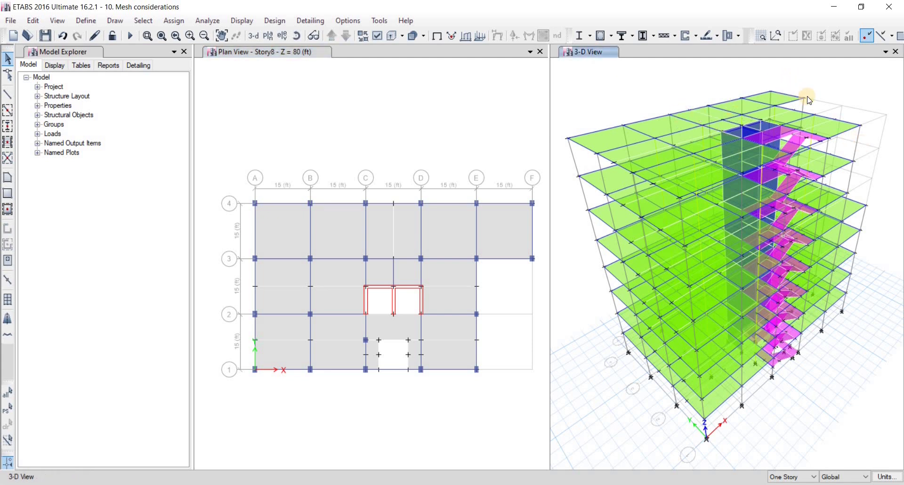
shift+middle_drag(819, 95, 716, 261)
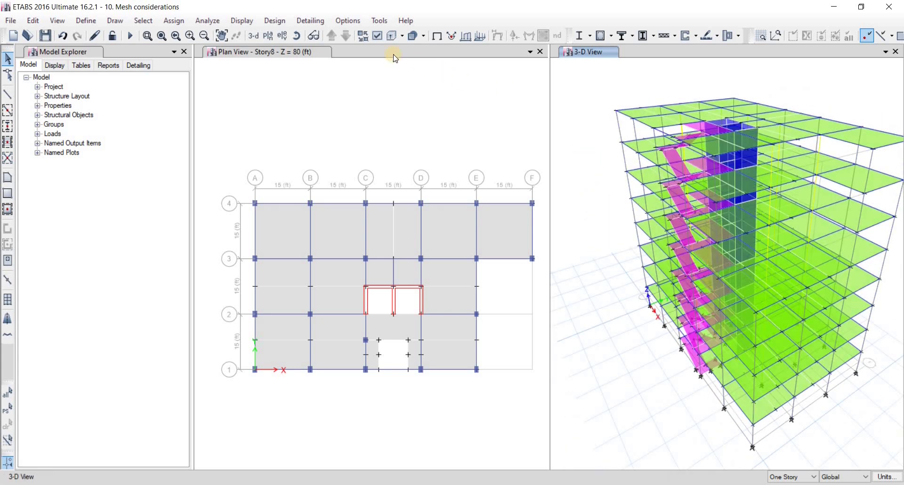
click(390, 36)
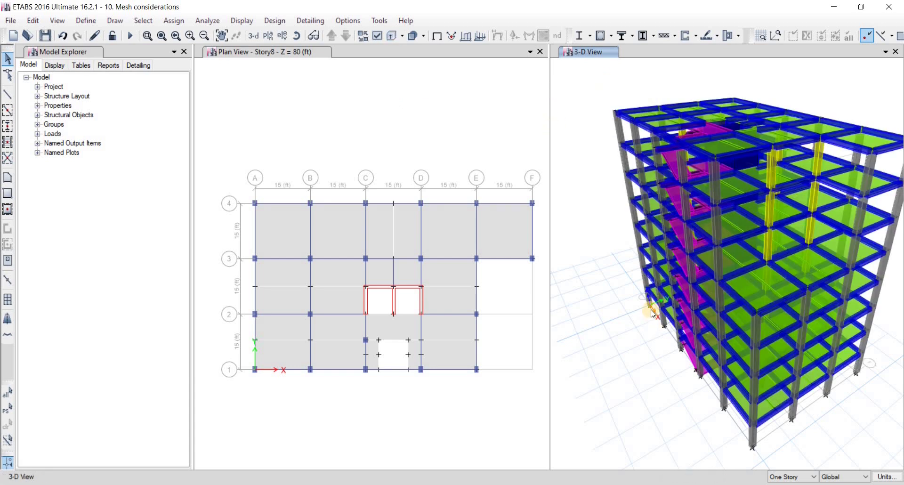
shift+middle_drag(651, 310, 695, 286)
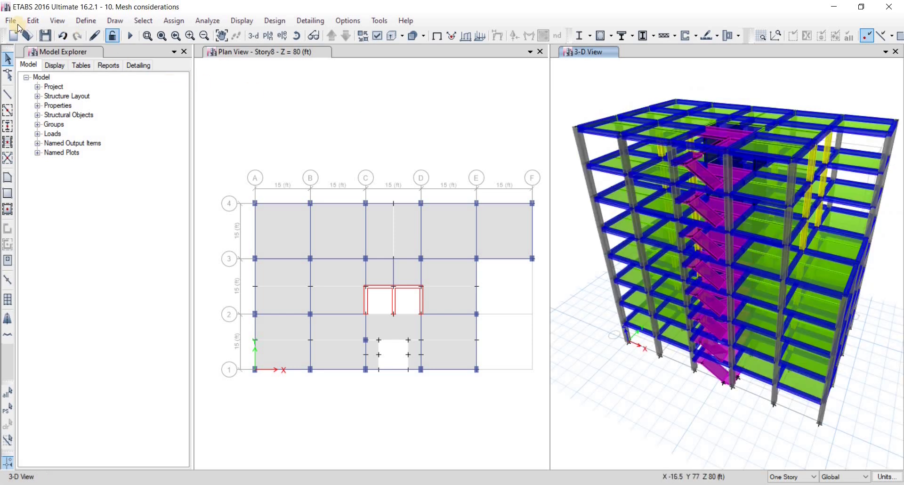
click(55, 21)
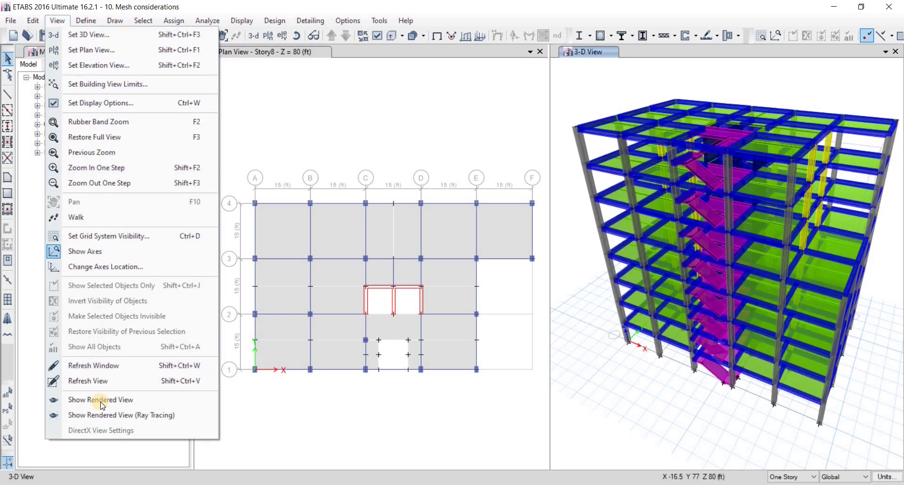
click(139, 406)
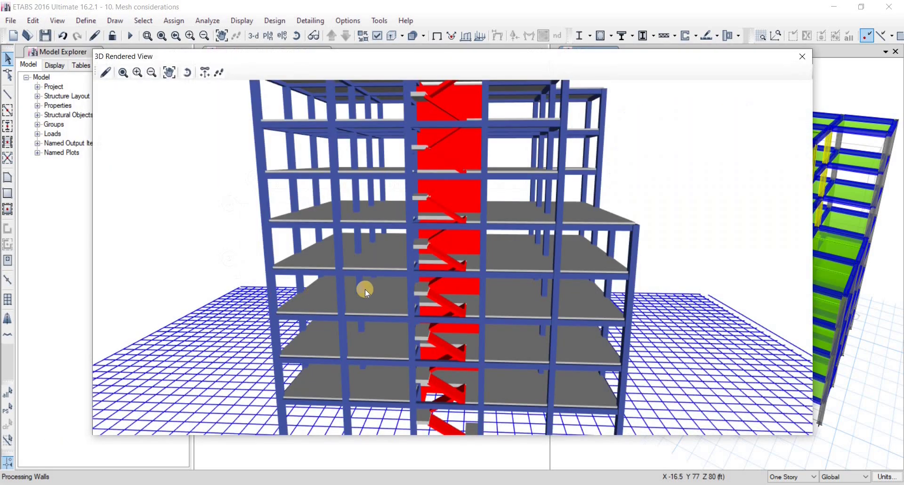
scroll(363, 290, down, 5)
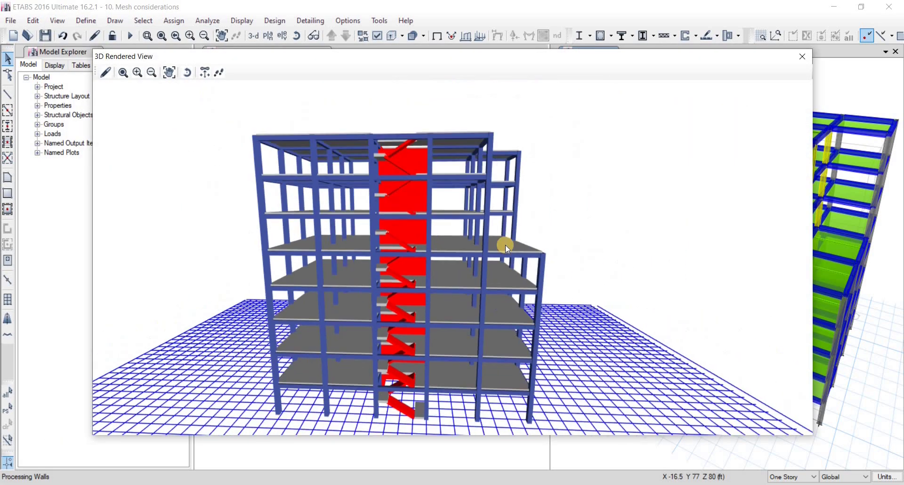
drag(544, 252, 843, 89)
click(803, 57)
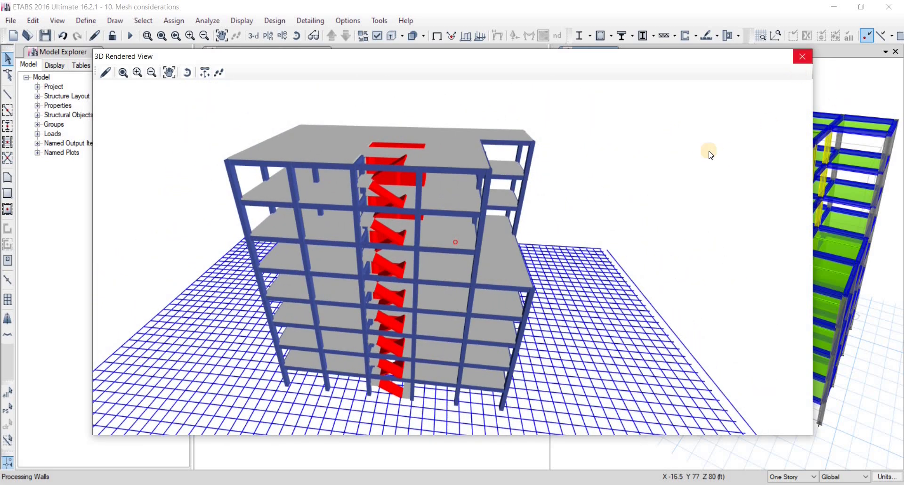
click(596, 52)
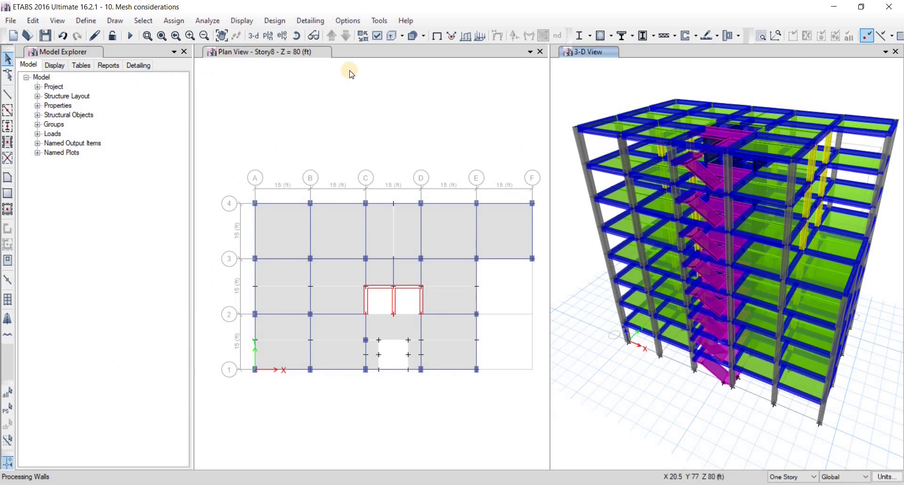
Step: Open the story editing scope list in the status bar
click(785, 476)
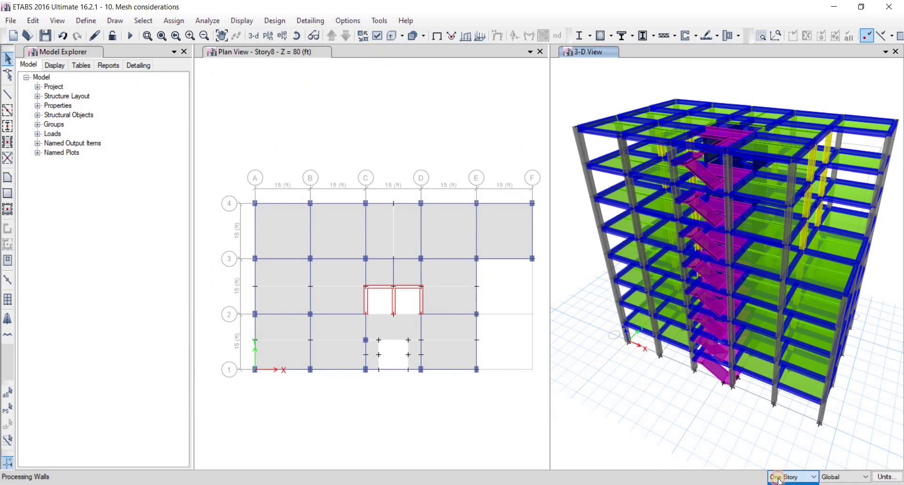